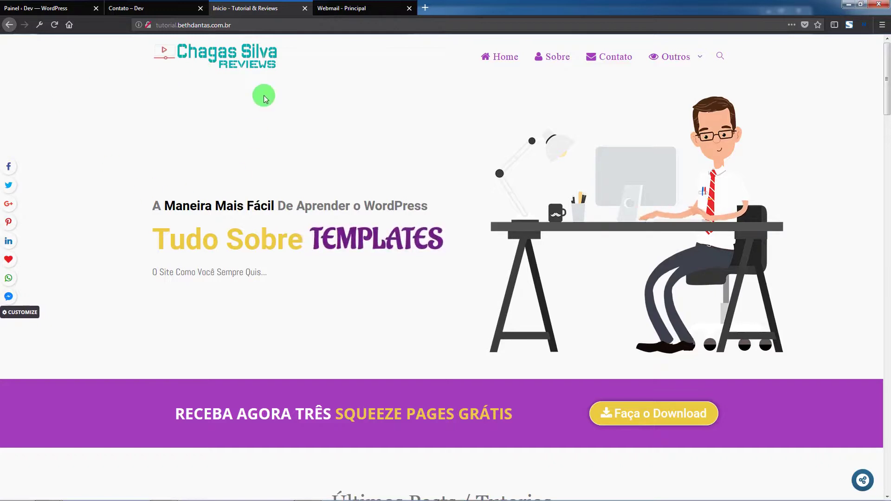
- Open the contact form "Formulário de contato 1" for editing from the WordPress dashboard of the Dev site
left_click(60, 8)
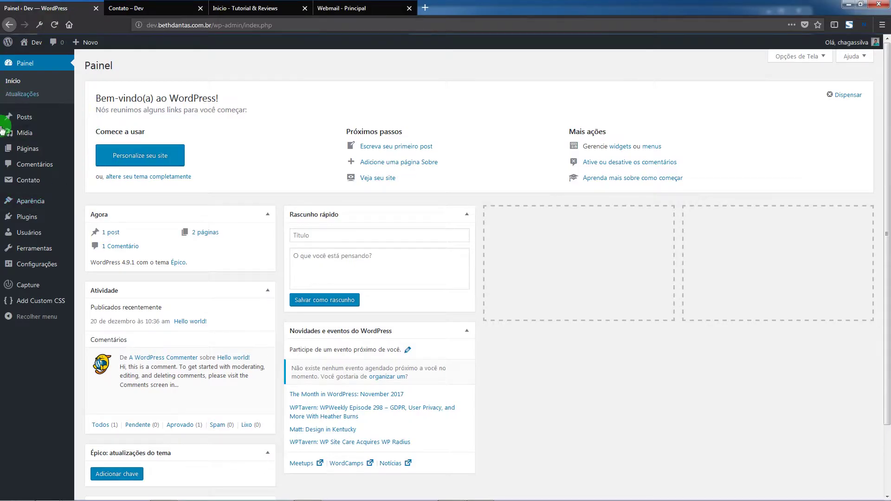
left_click(27, 188)
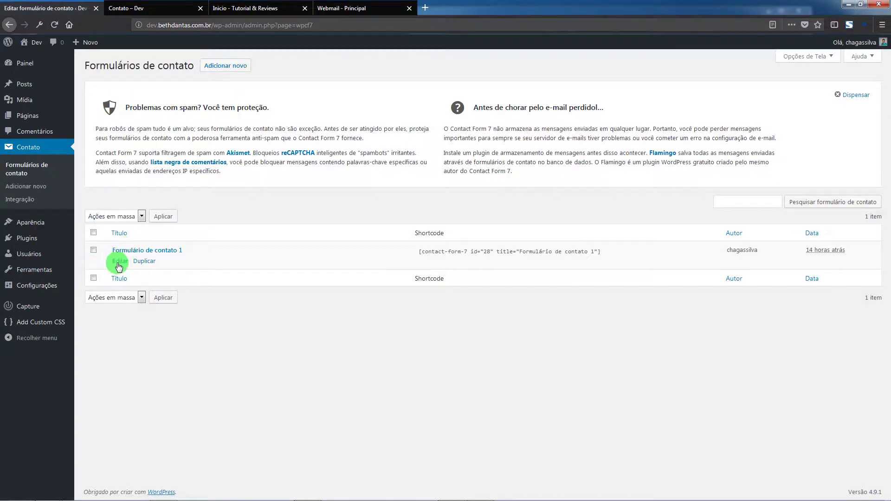
left_click(119, 263)
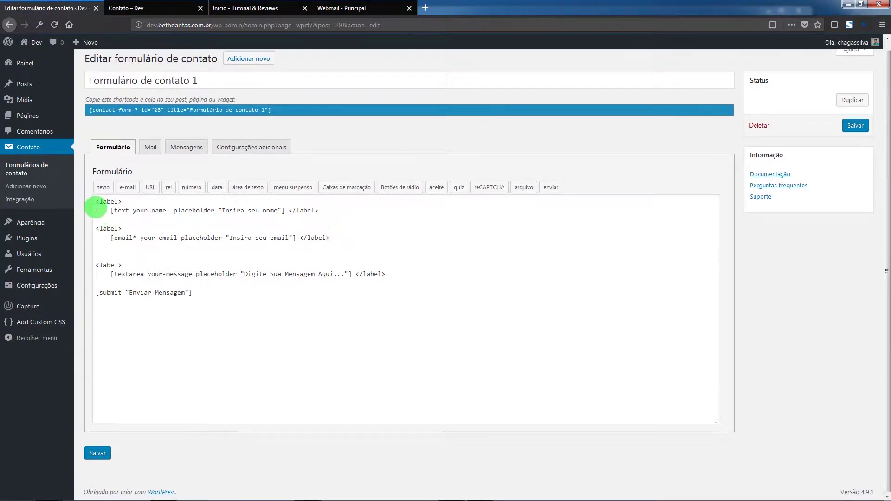
- Insert two blank lines after the email field's label in the form template
left_click_drag(96, 225, 302, 235)
left_click(337, 238)
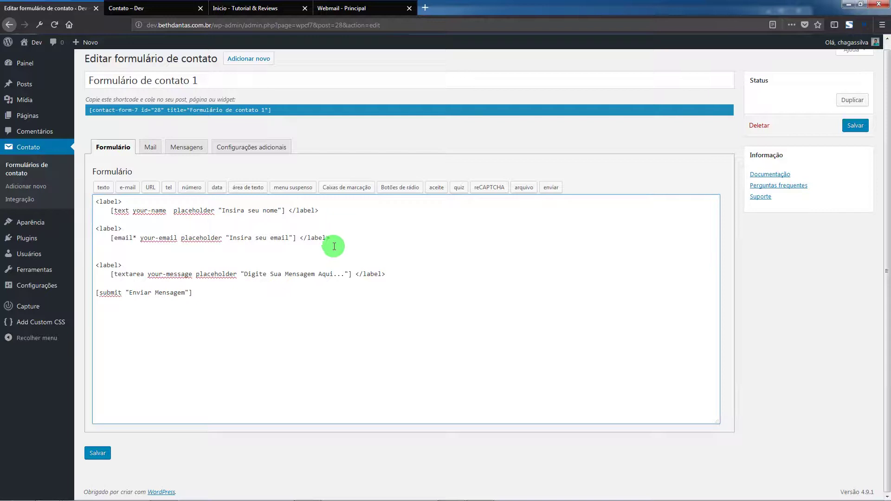
key("Return")
key("Return")
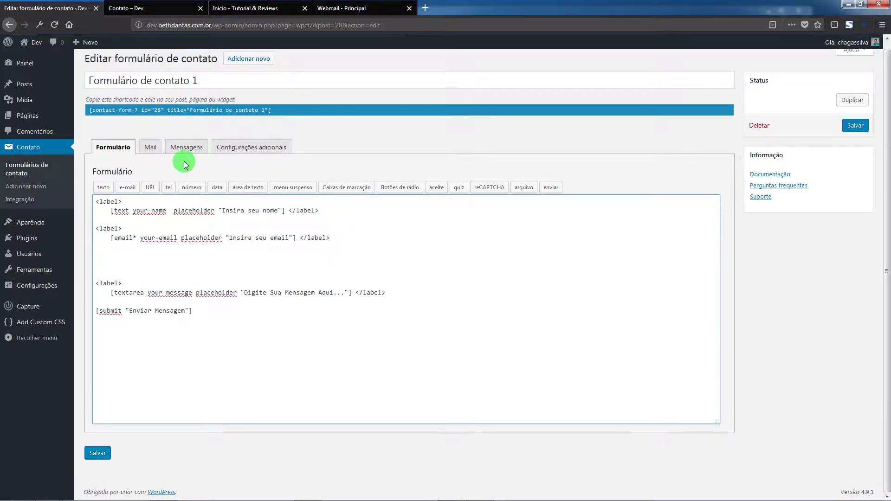
- Start a date field tag named "agendamento", with "agendamento" as its default value used as placeholder text
left_click(214, 188)
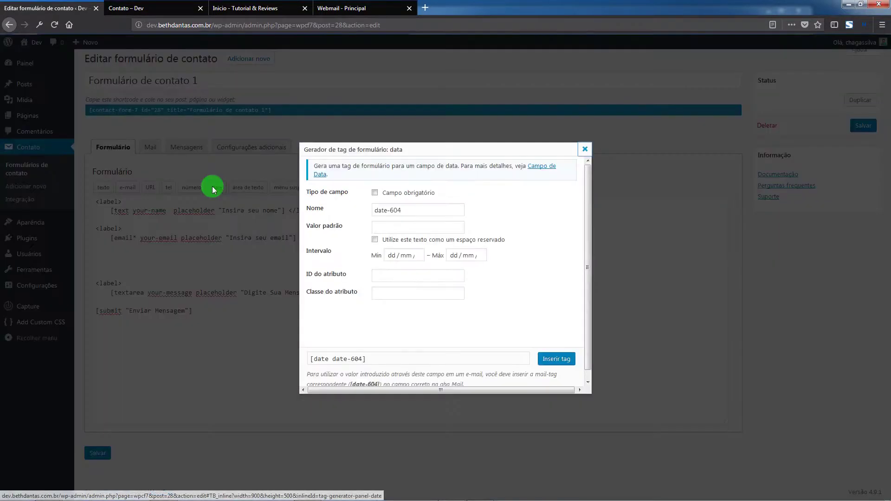
left_click_drag(412, 207, 371, 215)
type("a")
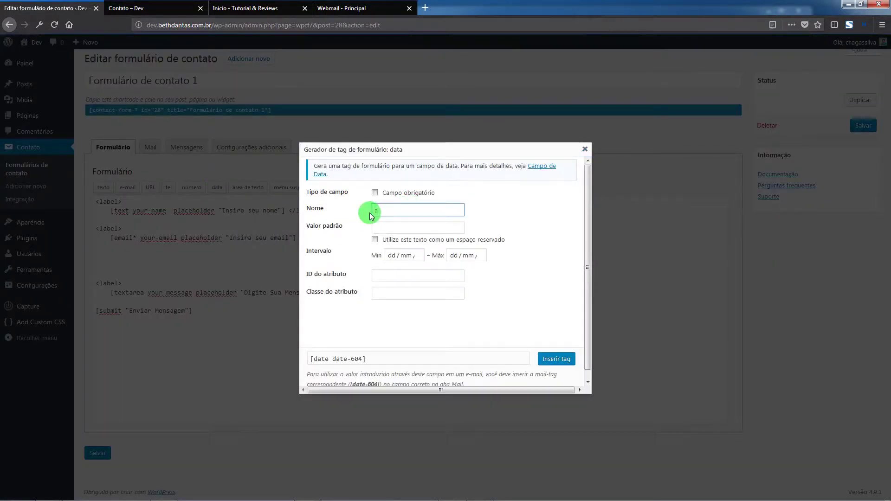
type("gendamento")
double_click(375, 212)
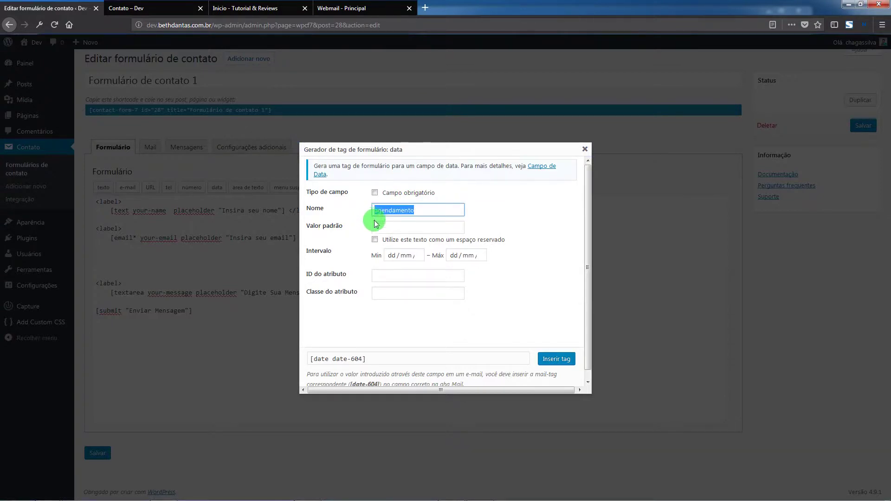
key("ctrl+c")
left_click(377, 227)
key("ctrl+v")
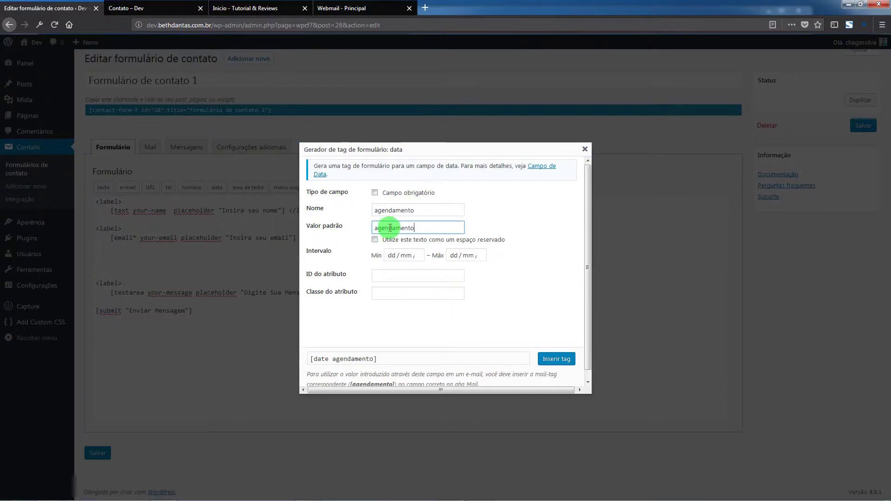
left_click(375, 239)
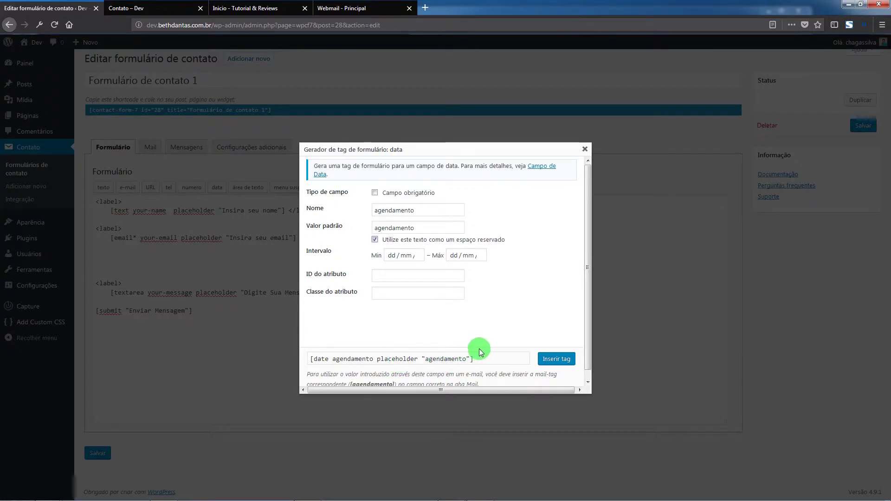
- Limit the date field's range to a minimum of 01/01/2017 and a maximum of 30/12/2017
left_click(391, 258)
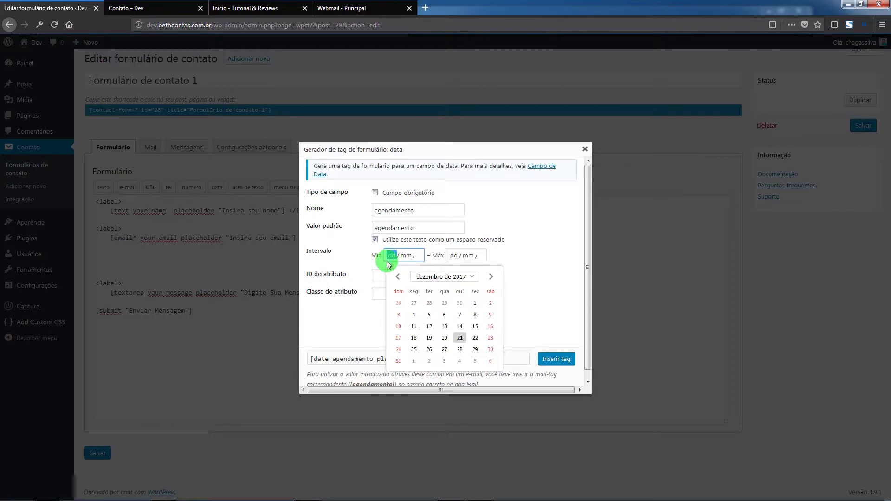
left_click(459, 279)
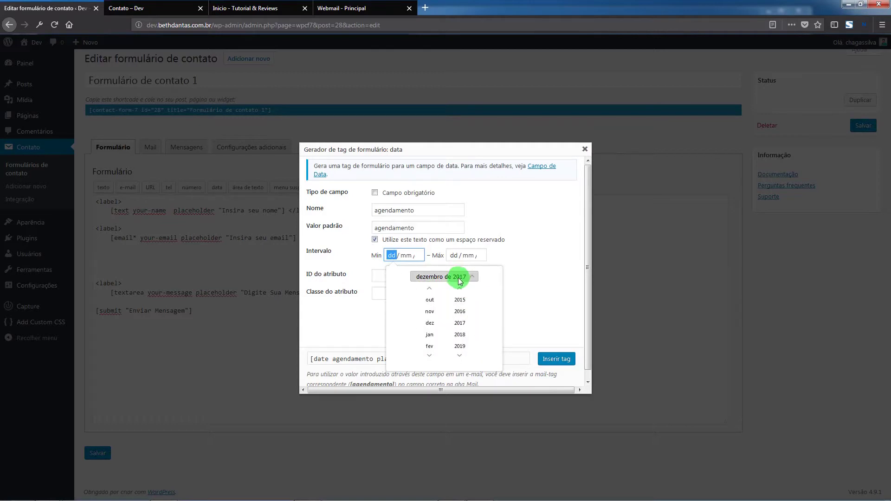
left_click(460, 323)
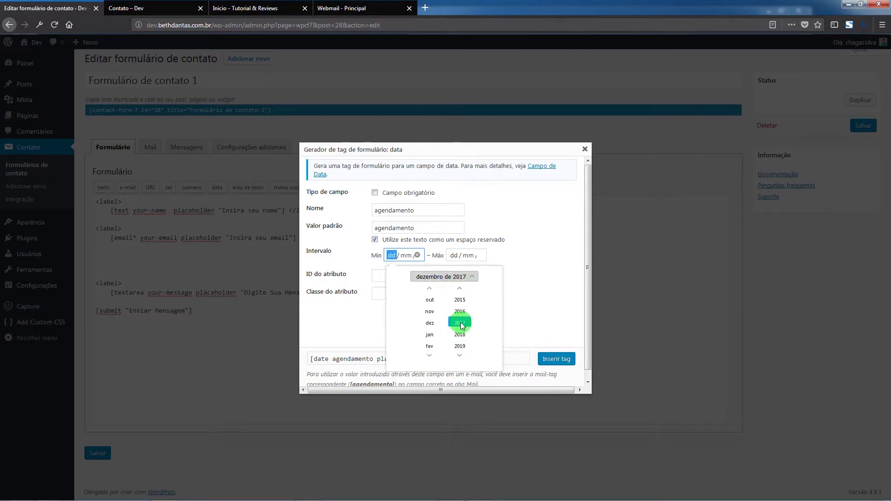
left_click(429, 335)
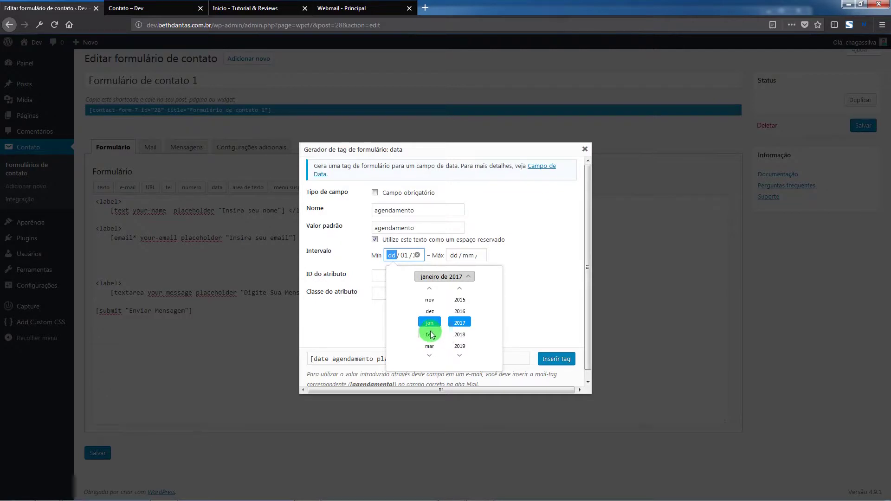
left_click(506, 297)
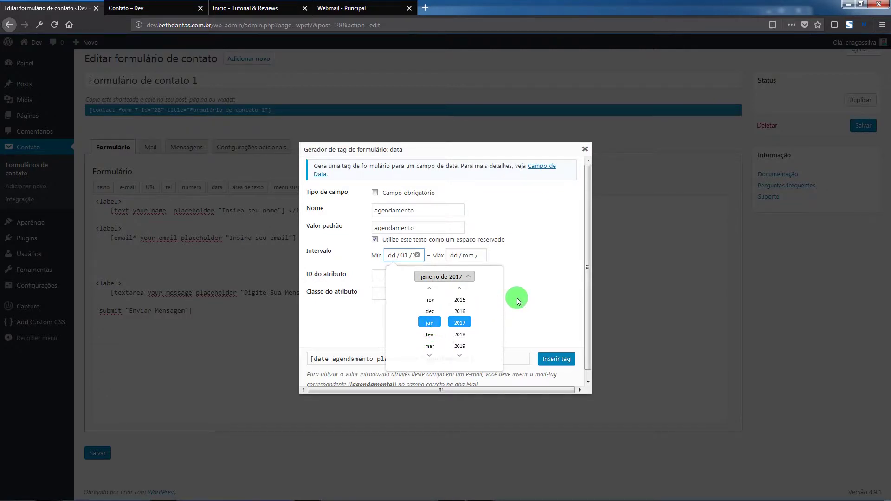
left_click(392, 255)
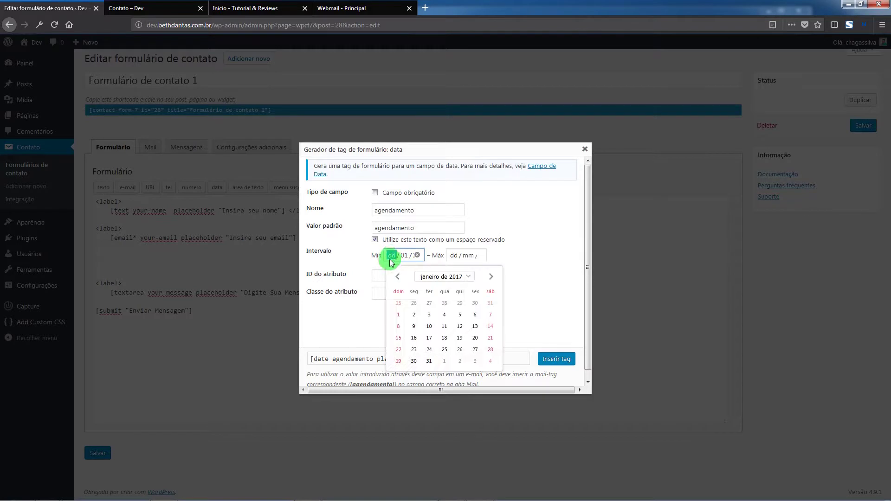
left_click(400, 314)
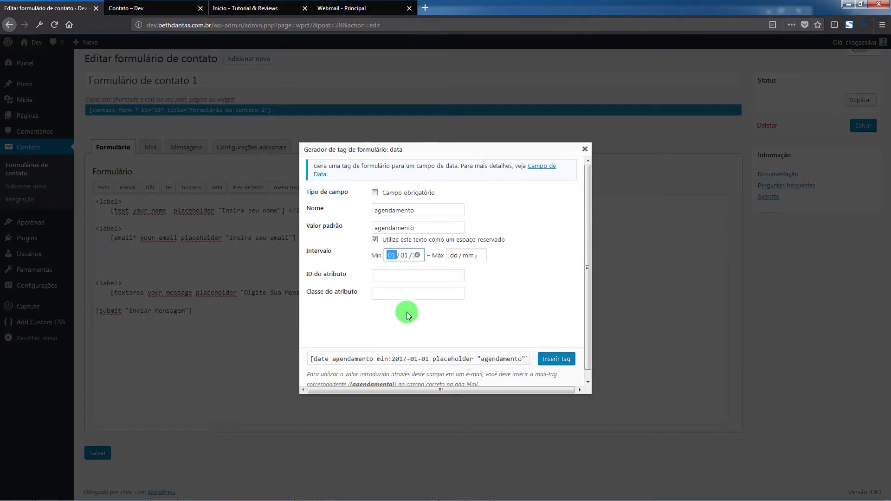
left_click(454, 255)
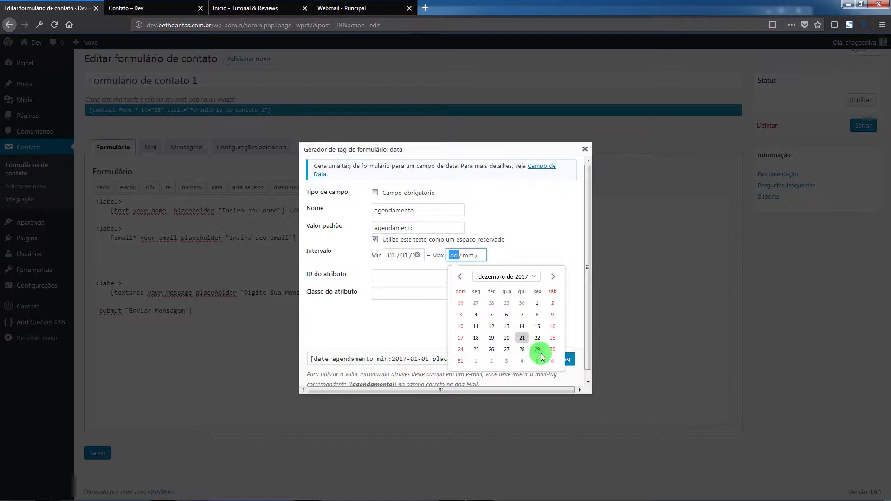
left_click(553, 349)
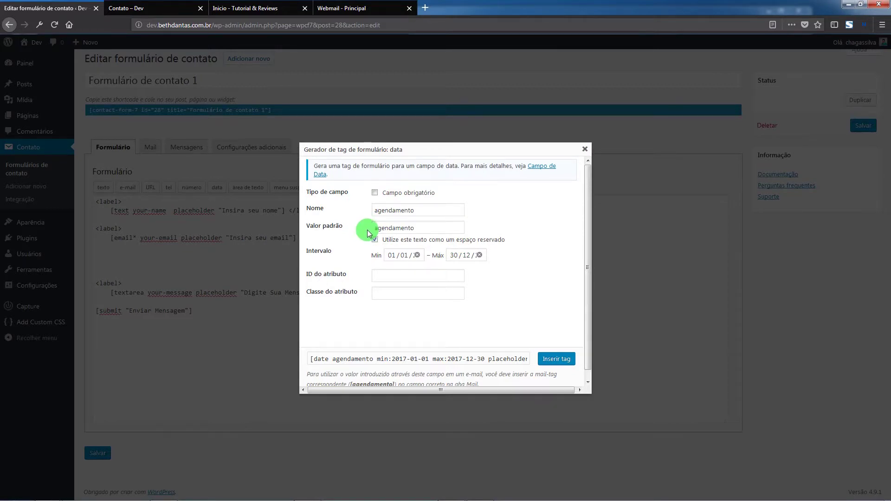
- Make the date field required and insert its tag into the form template
left_click(375, 193)
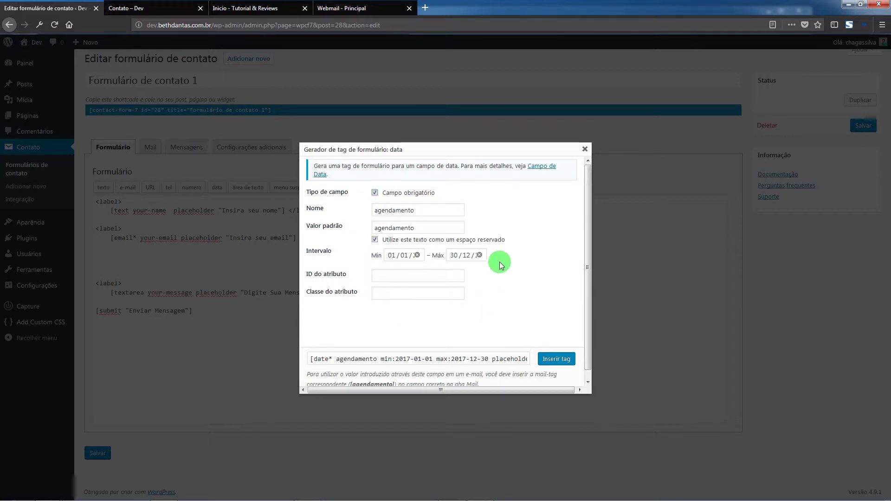
left_click(556, 365)
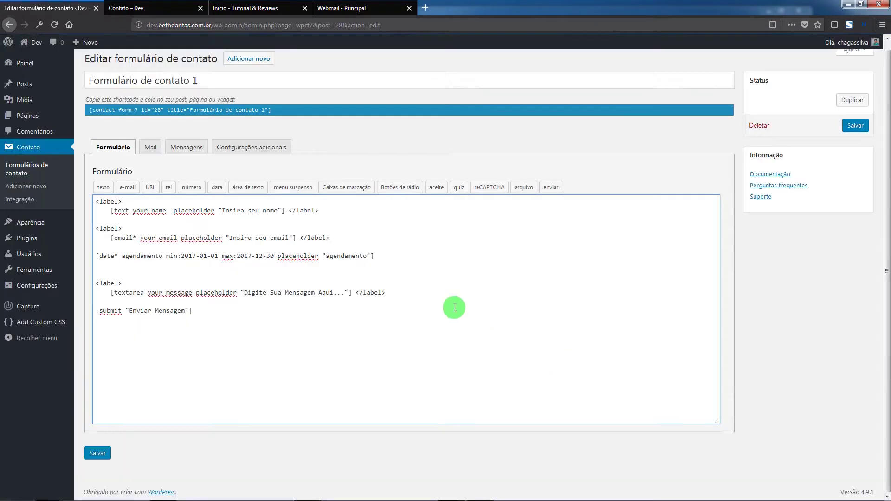
- Add a line above the date tag and wrap the tag in opening and closing label tags
left_click(332, 239)
key("Return")
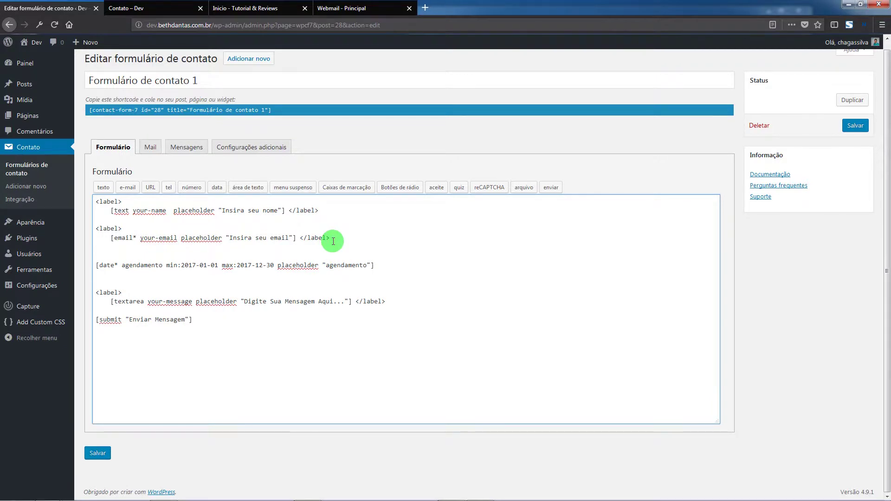
triple_click(110, 229)
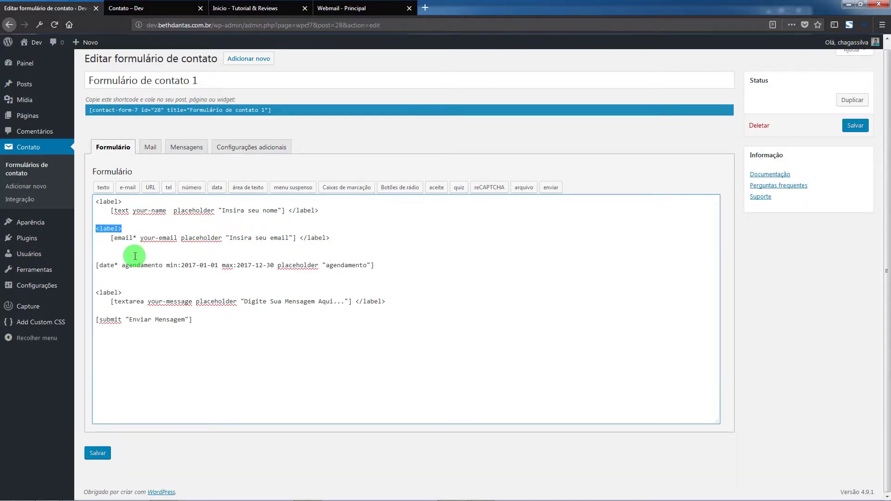
key("ctrl+c")
left_click(133, 255)
key("ctrl+v")
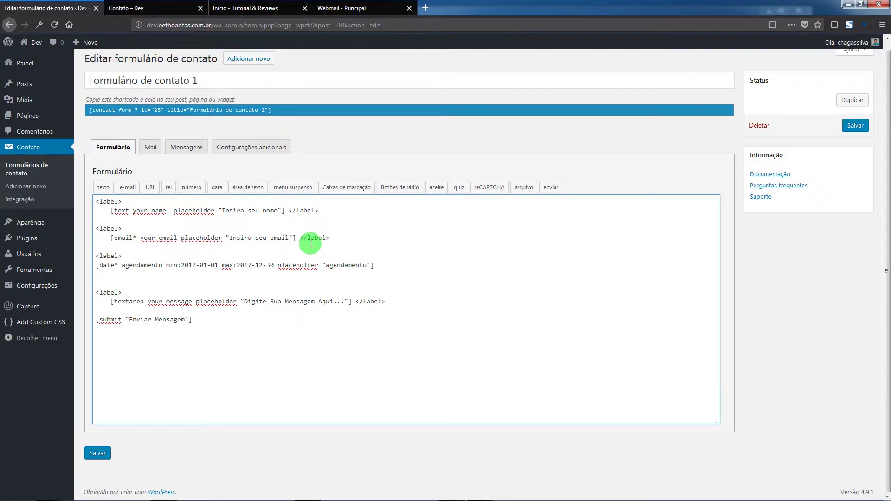
left_click_drag(300, 238, 358, 239)
left_click(380, 263)
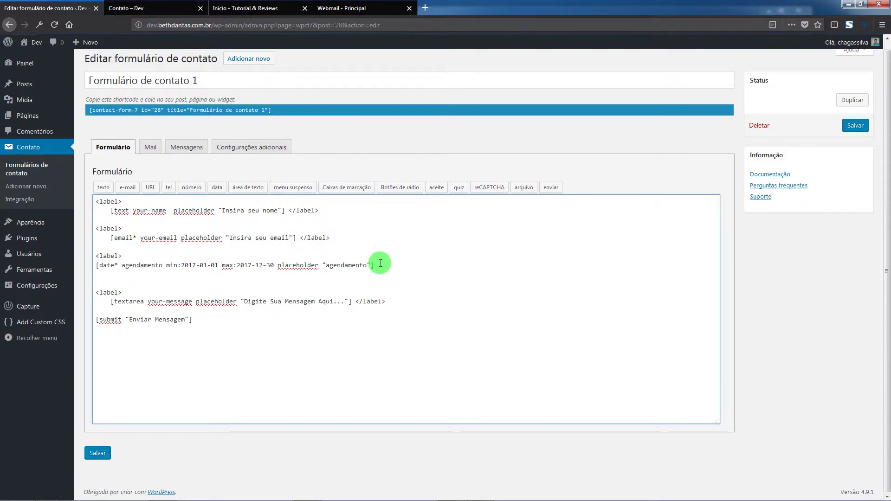
key("ctrl+v")
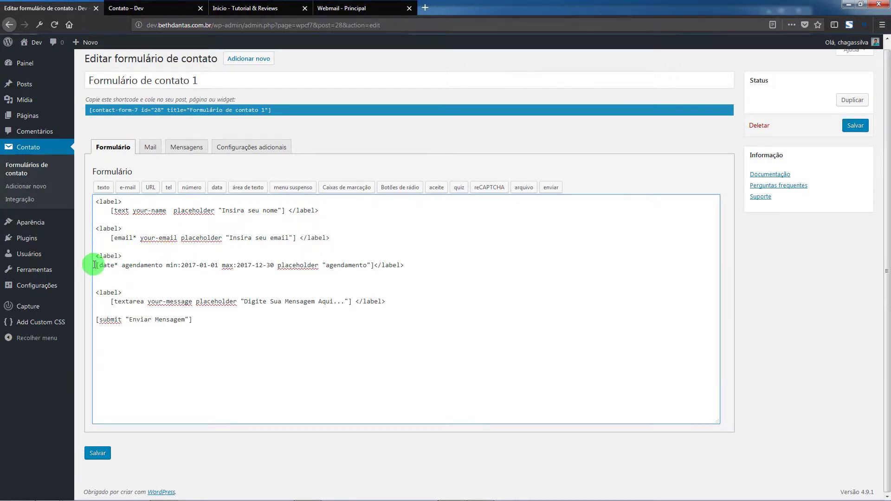
- Check the labelled date line and save the contact form
left_click_drag(94, 265, 417, 265)
left_click(382, 265)
left_click(417, 265)
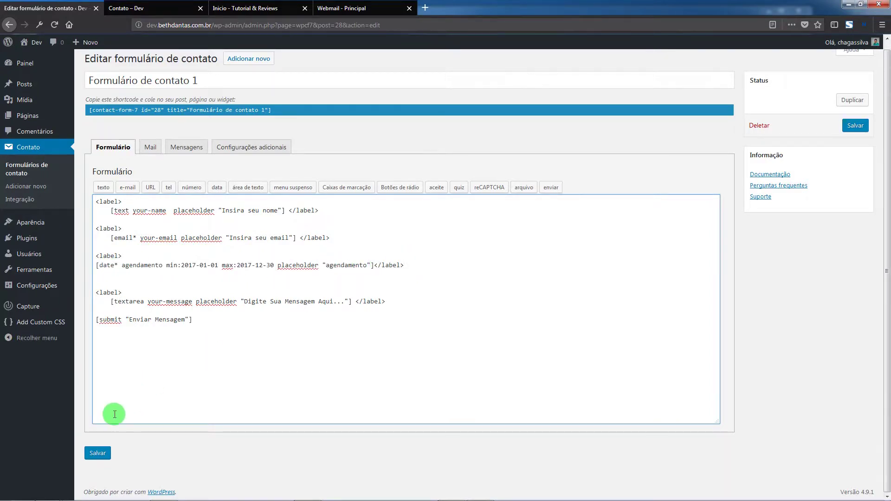
left_click(98, 452)
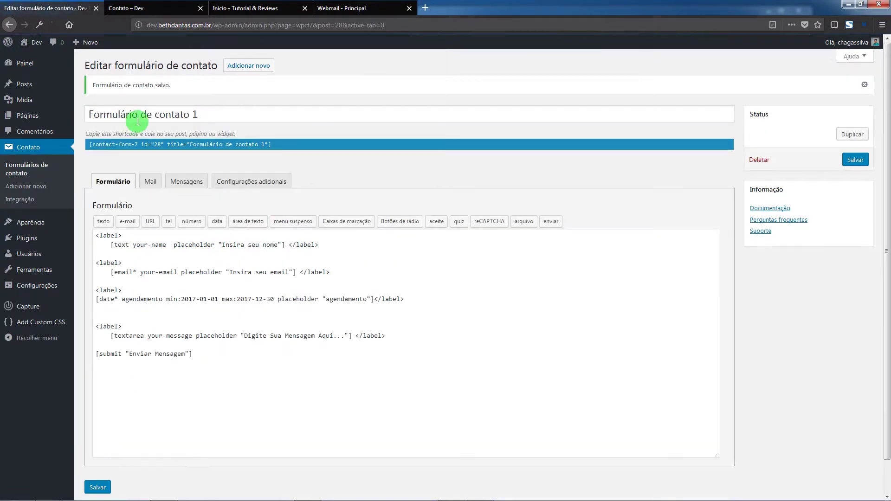
- Reload the Contato page and check the date field's calendar picker
left_click(175, 10)
left_click(52, 25)
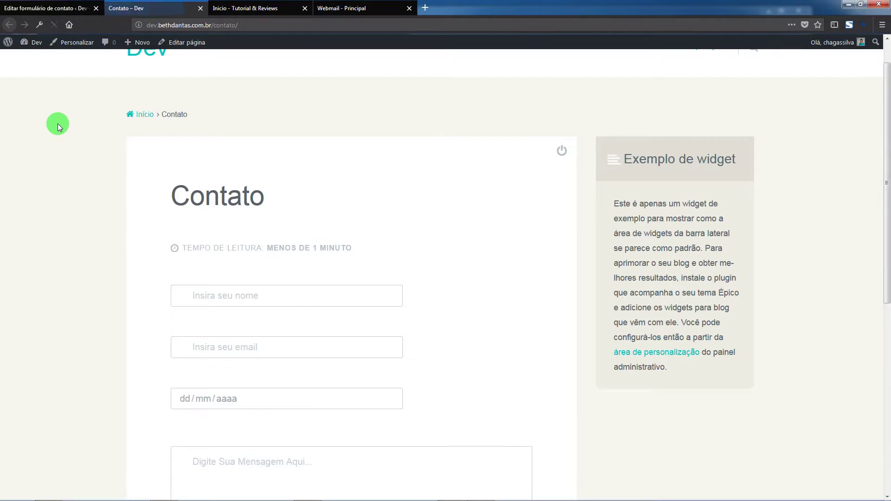
scroll(153, 351, "down", 2)
left_click(182, 292)
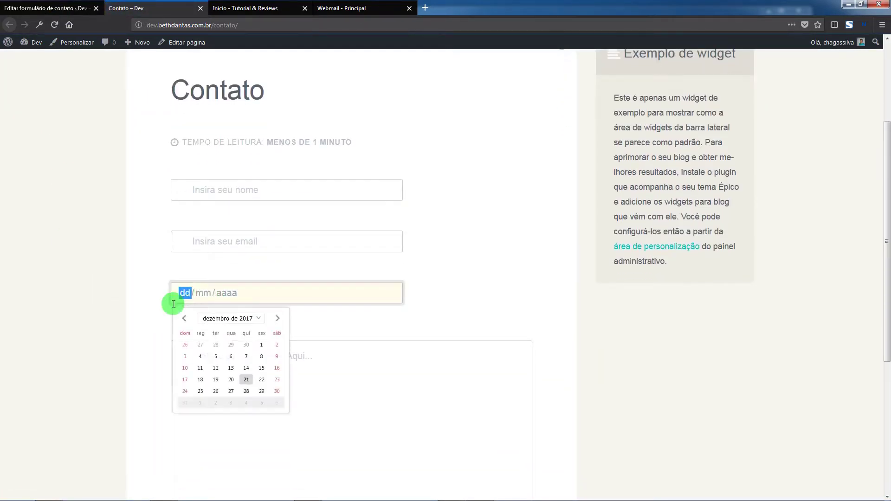
key("Escape")
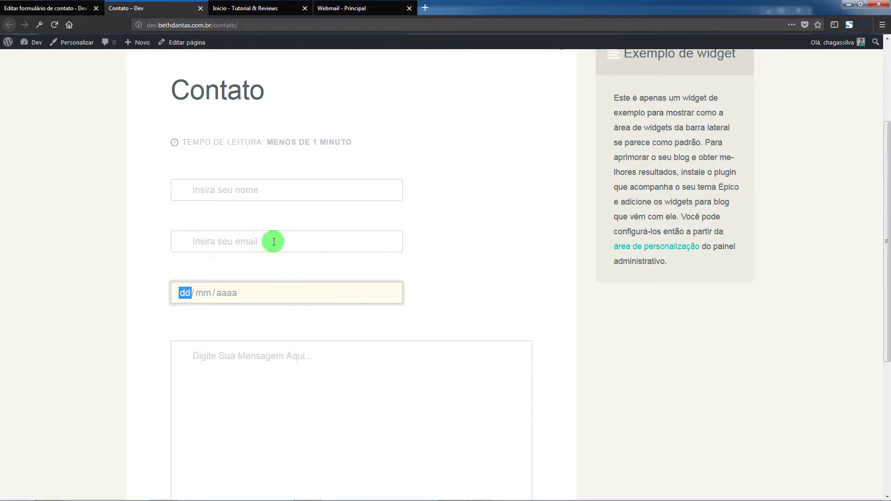
left_click(358, 294)
- Review the form template once more and compare it with the date field on the Contato page
left_click(53, 8)
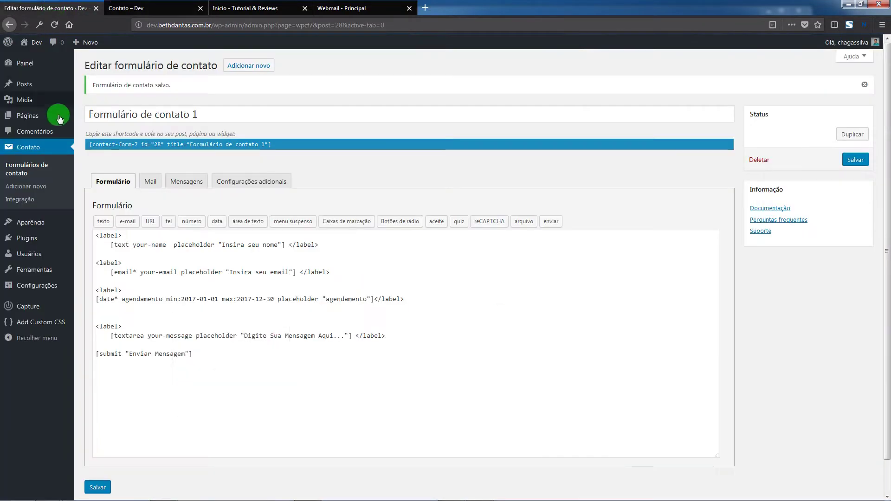
scroll(123, 256, "down", 1)
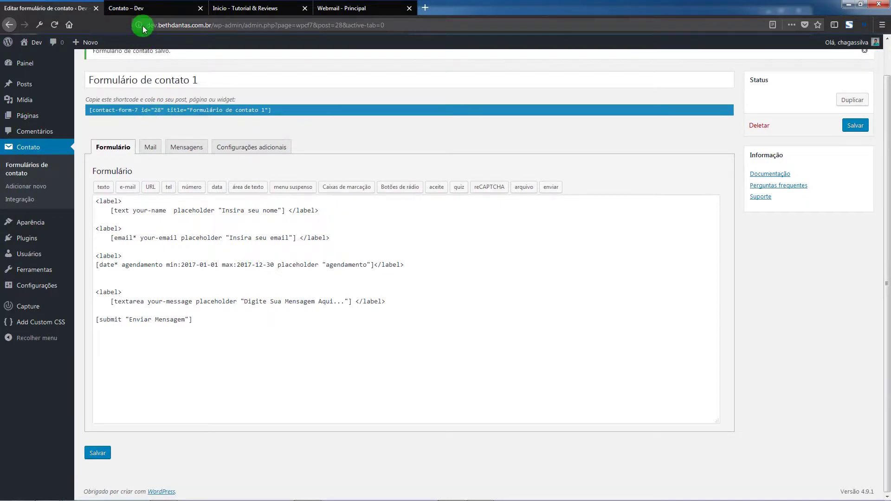
left_click(140, 9)
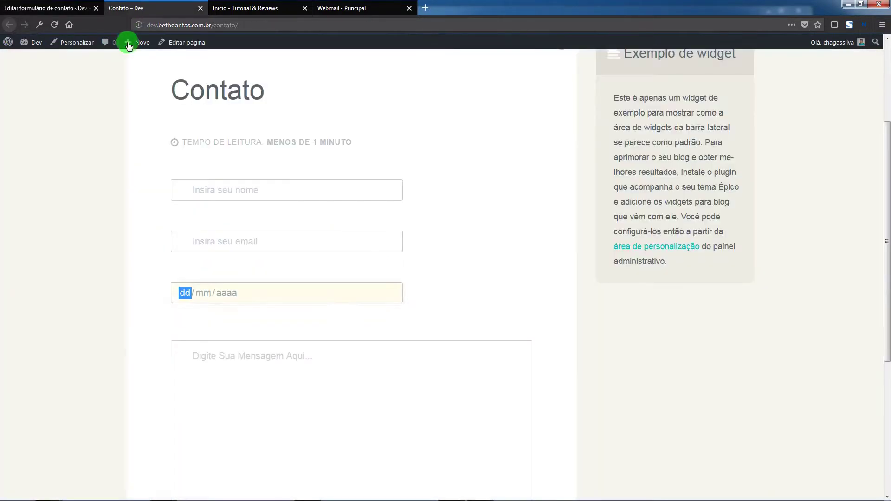
left_click(239, 293)
key("Escape")
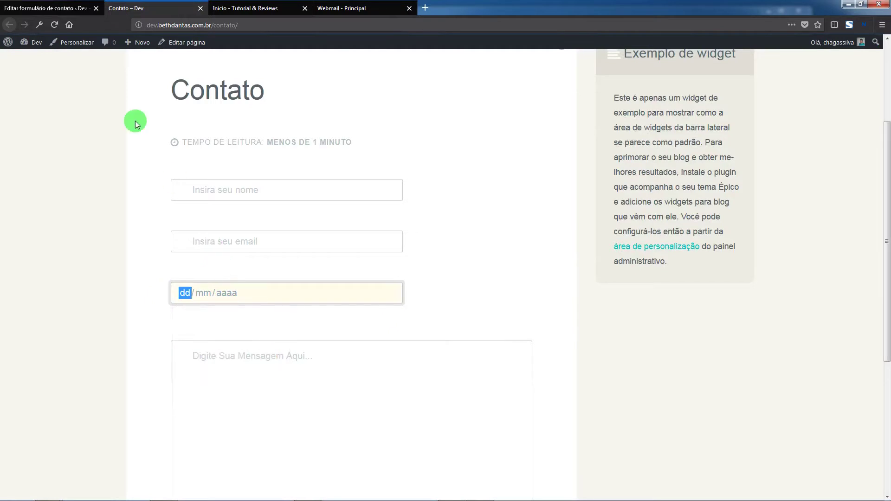
- Add the line "Agenda: [agendamento]" and a blank line above "Corpo da mensagem" in the form's mail body, and save the form
left_click(56, 9)
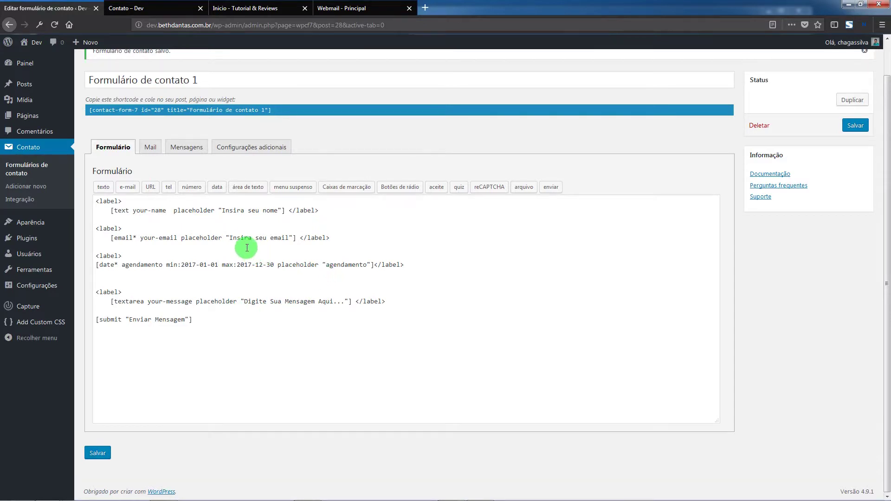
left_click(156, 149)
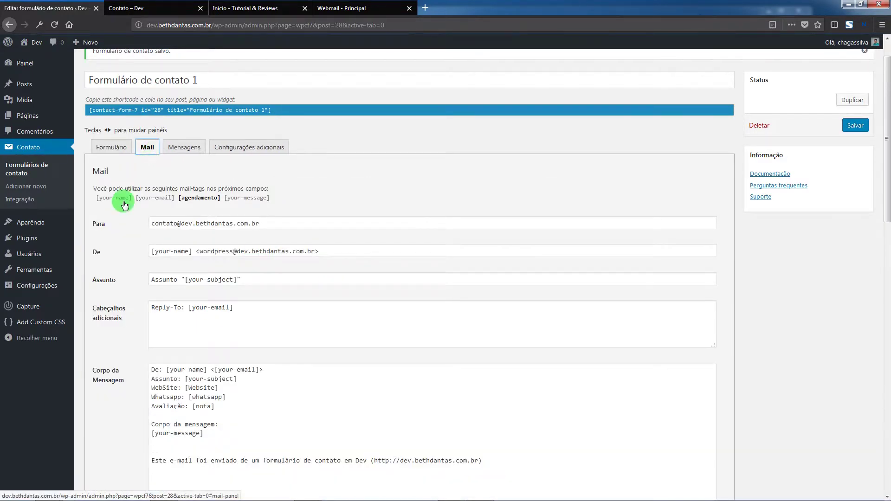
scroll(121, 223, "down", 2)
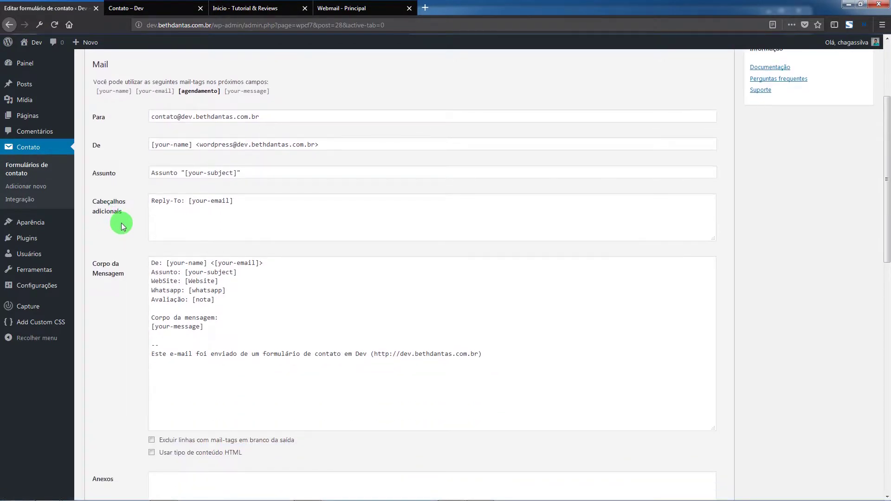
scroll(121, 223, "down", 1)
scroll(121, 223, "up", 2)
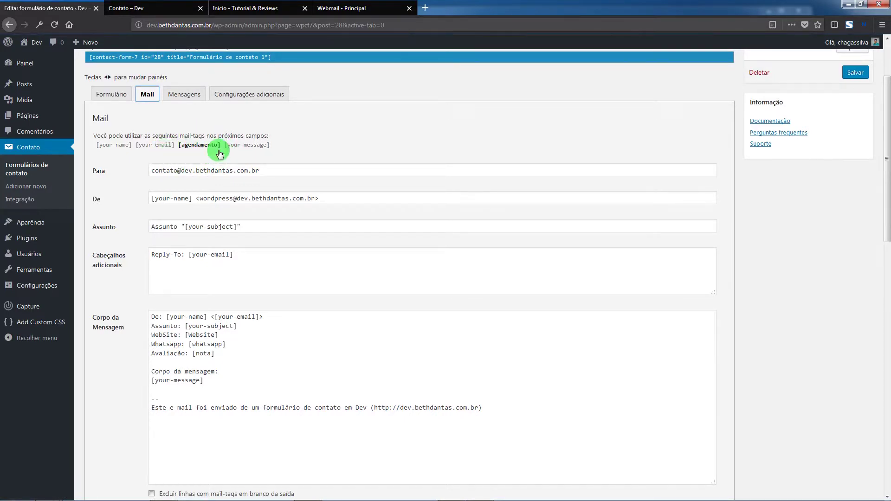
scroll(217, 193, "down", 2)
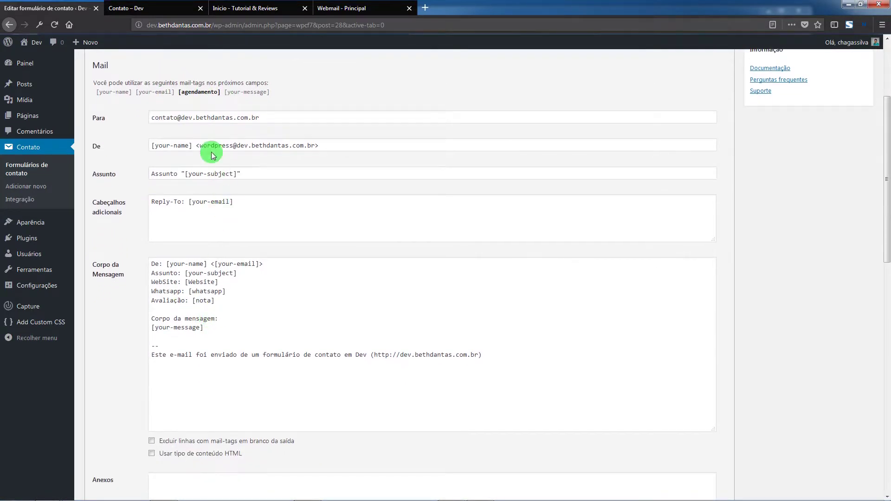
left_click(195, 93)
left_click_drag(195, 96, 153, 312)
type("Agenda: [agendamento")
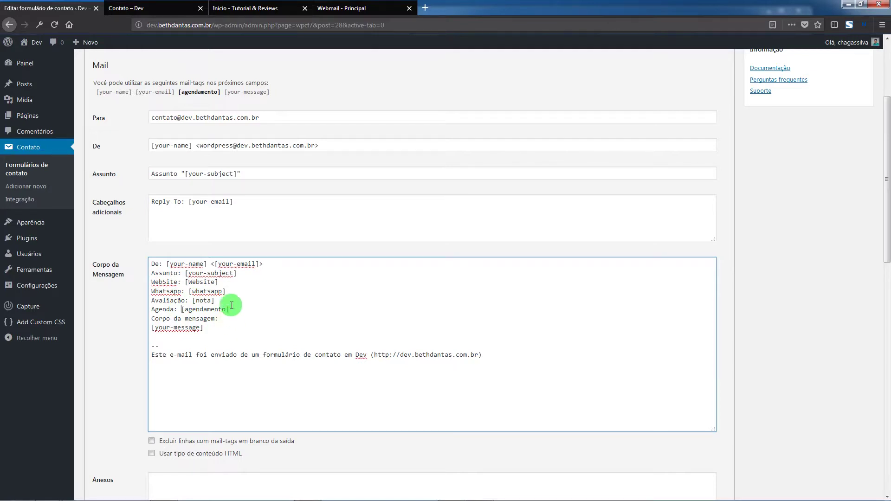
key("Return")
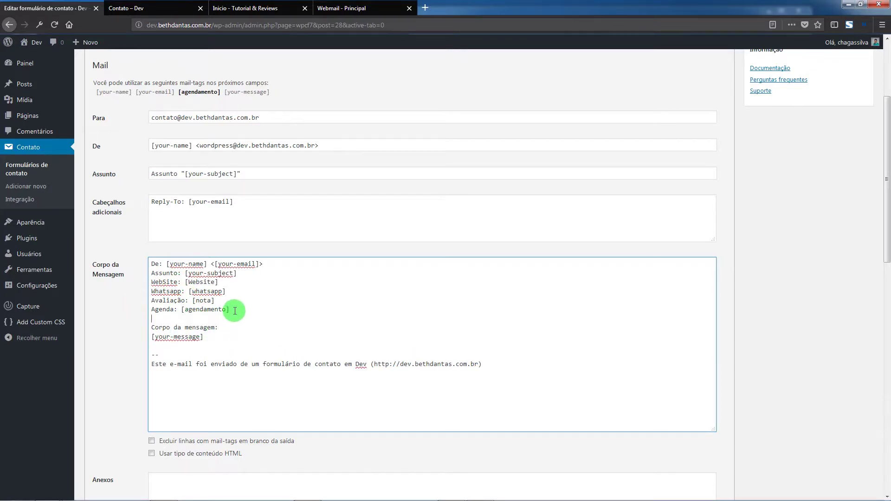
key("ctrl+s")
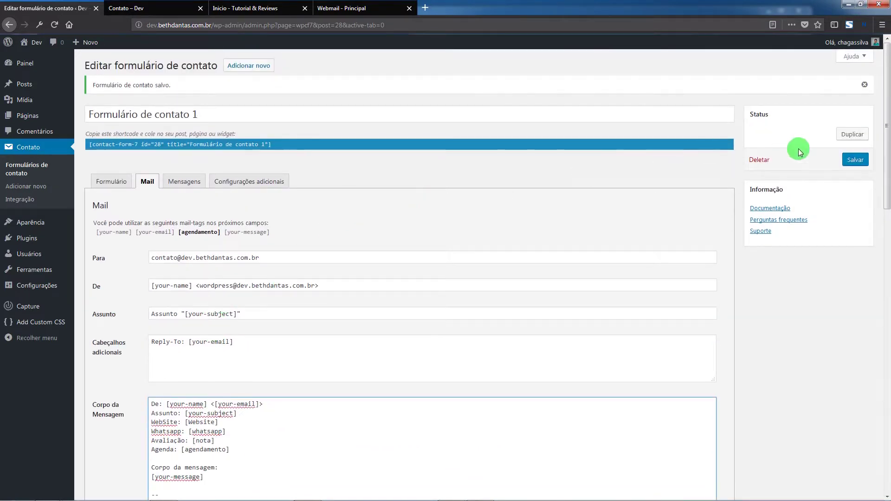
left_click(854, 160)
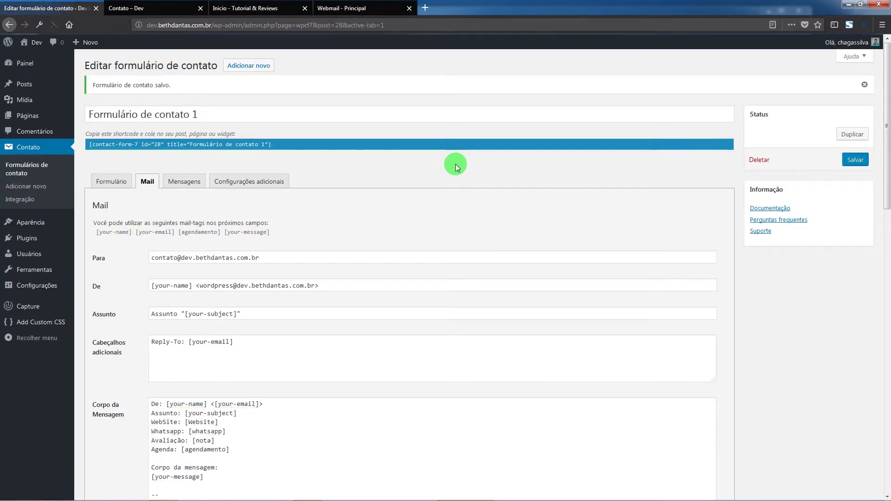
- Check how the unlabelled date field behaves on the Contato page
left_click(124, 6)
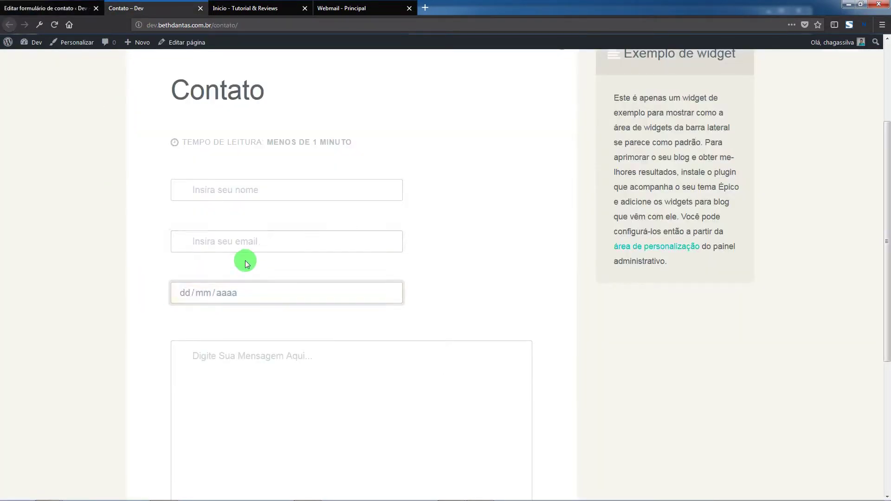
left_click(265, 293)
left_click(195, 293)
left_click(194, 292)
left_click(181, 295)
left_click(197, 292)
left_click(205, 269)
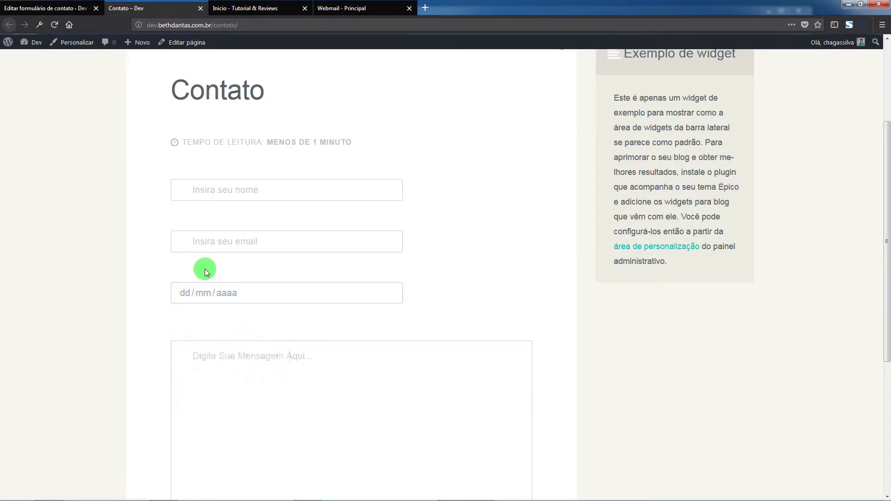
- Add the label text "Qual o dia que podemos ligar para voce?" above the date tag in the form template
left_click(71, 4)
scroll(260, 316, "down", 2)
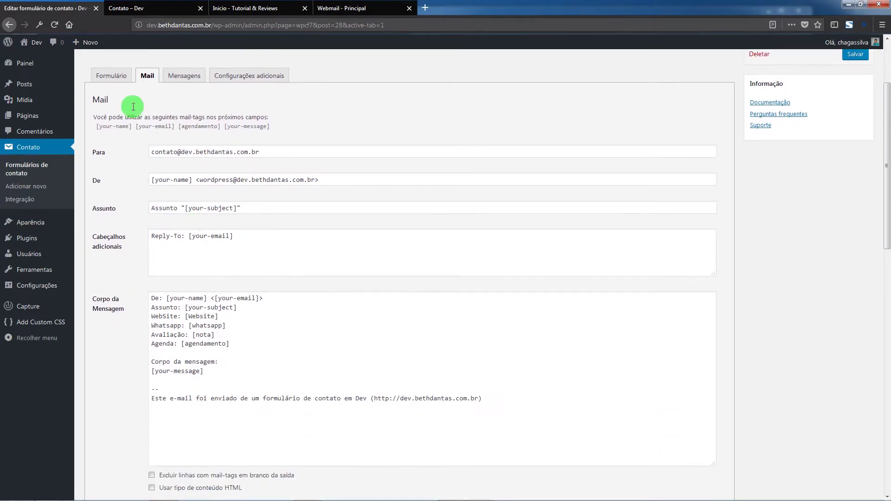
left_click(111, 76)
left_click(137, 256)
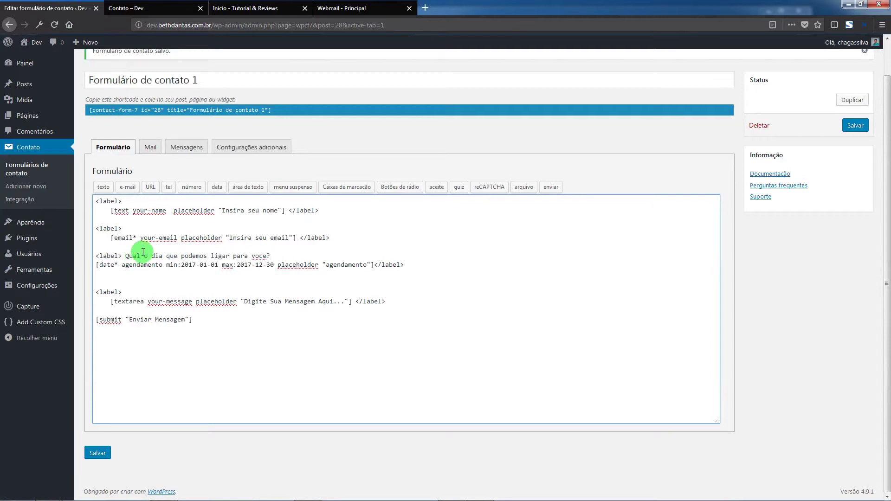
- Correct "voce" to "você" in the date field's label text and save the contact form
right_click(257, 262)
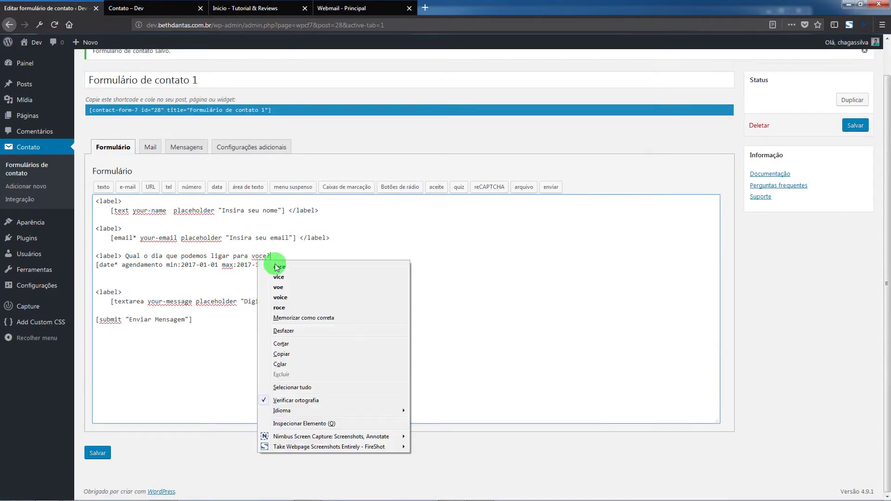
left_click(236, 250)
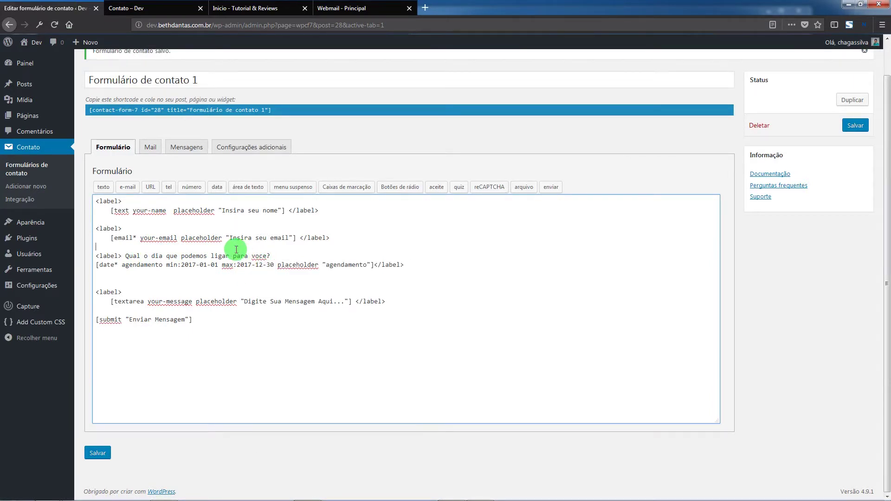
right_click(264, 256)
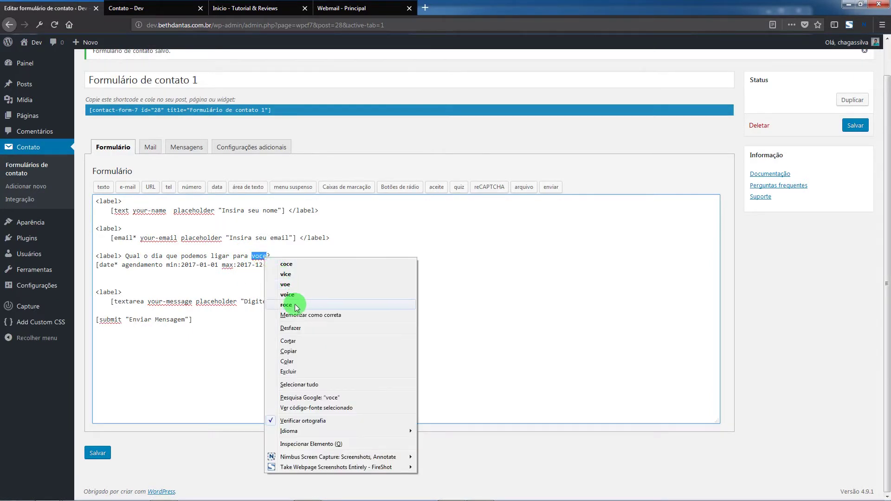
left_click(249, 266)
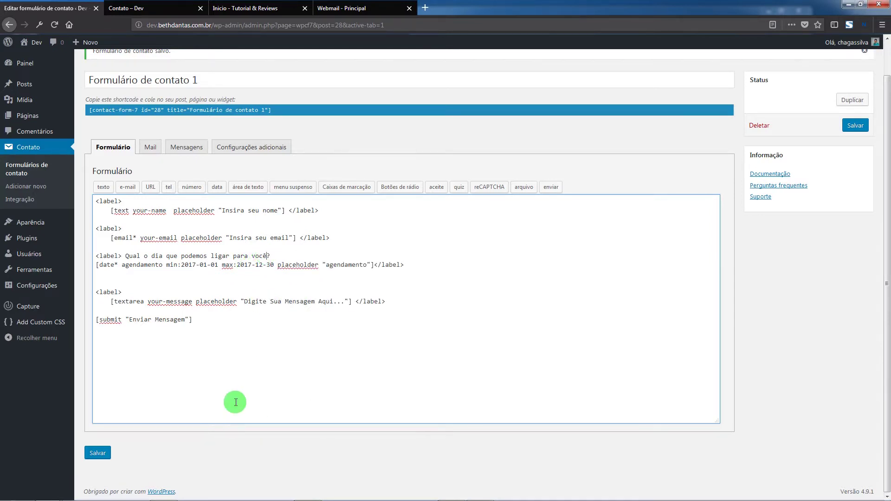
left_click(105, 454)
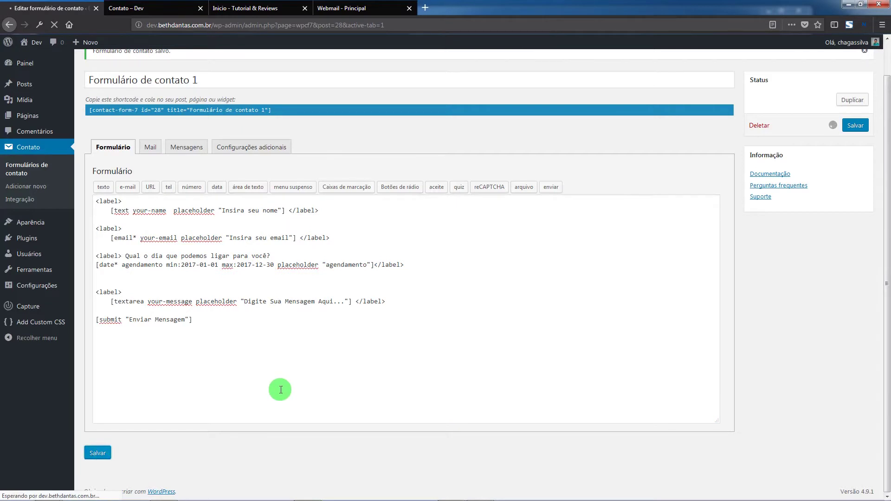
- Reload the Contato page and fill in the sender's name and e-mail address
left_click(162, 10)
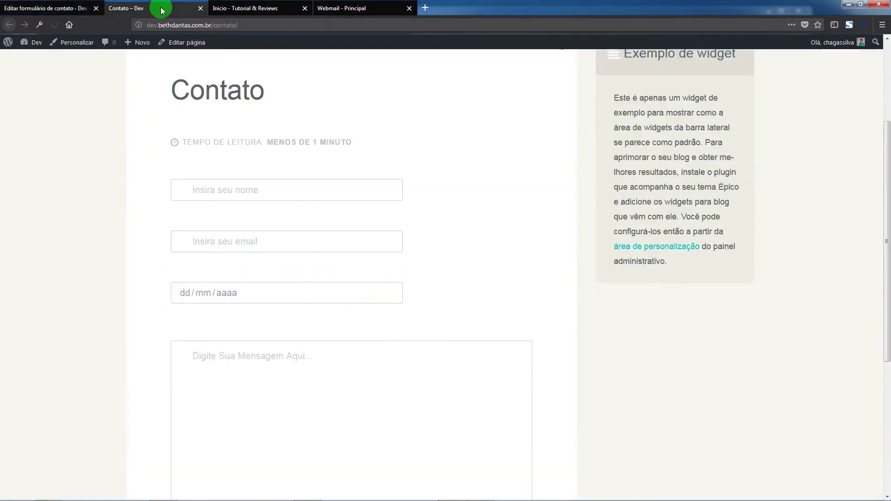
left_click(54, 24)
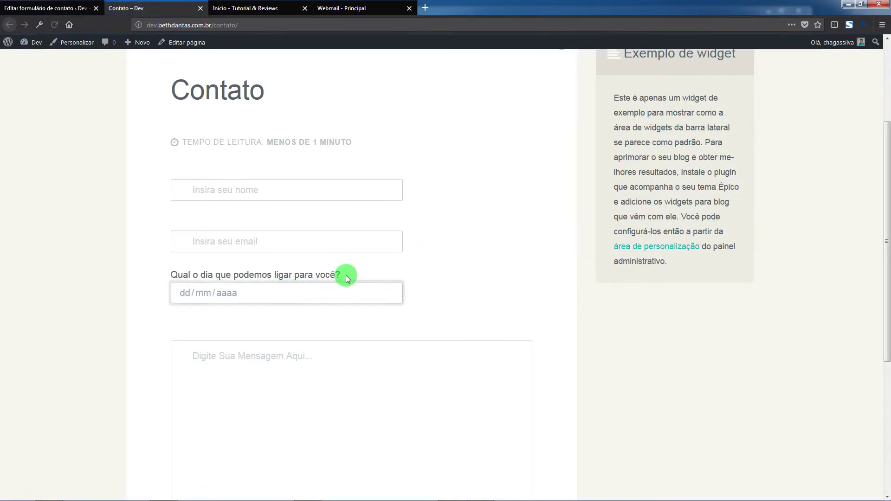
left_click(209, 192)
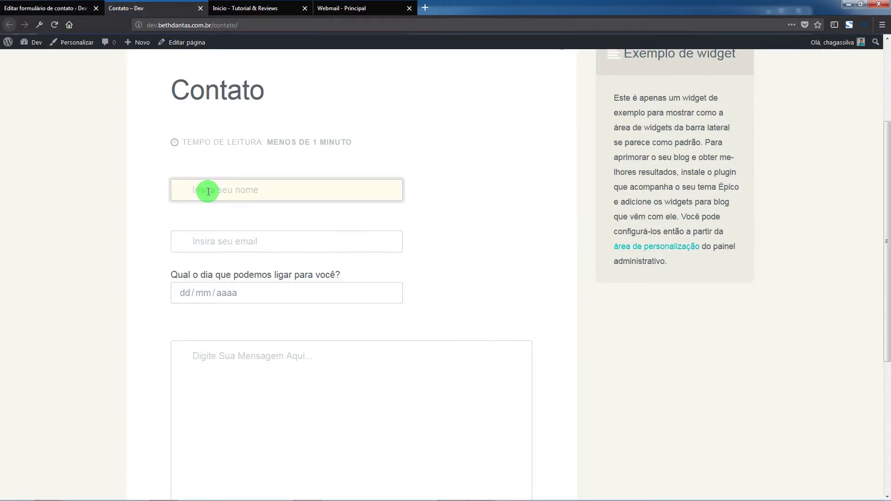
type("maria")
left_click(219, 240)
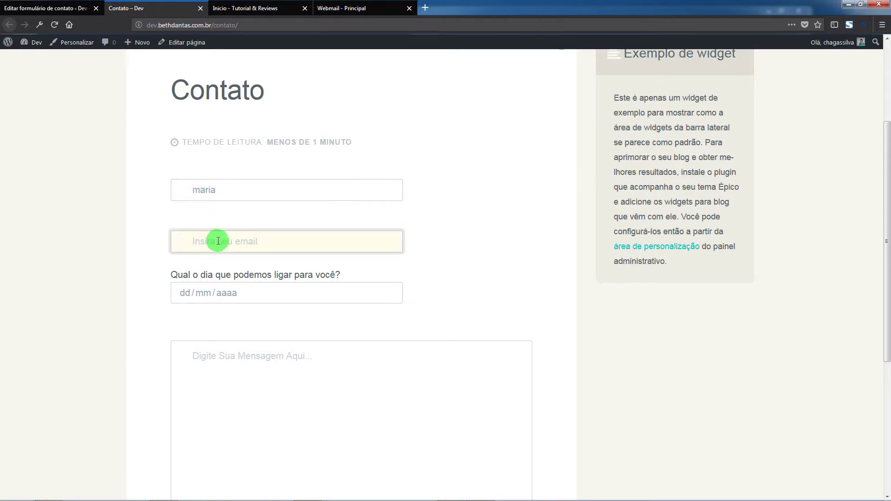
left_click(218, 241)
left_click(197, 256)
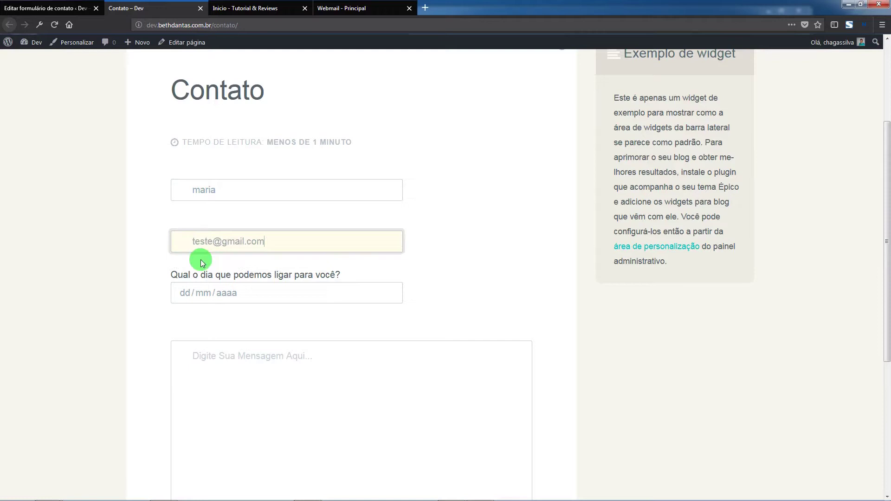
- Choose 22/12/2017 as the call date and write the message "minha aula sobre tag data"
left_click(242, 293)
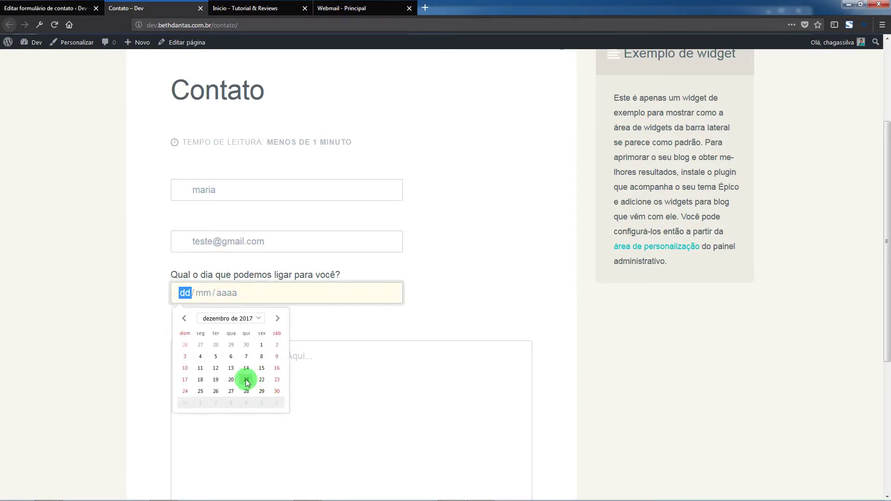
left_click(262, 379)
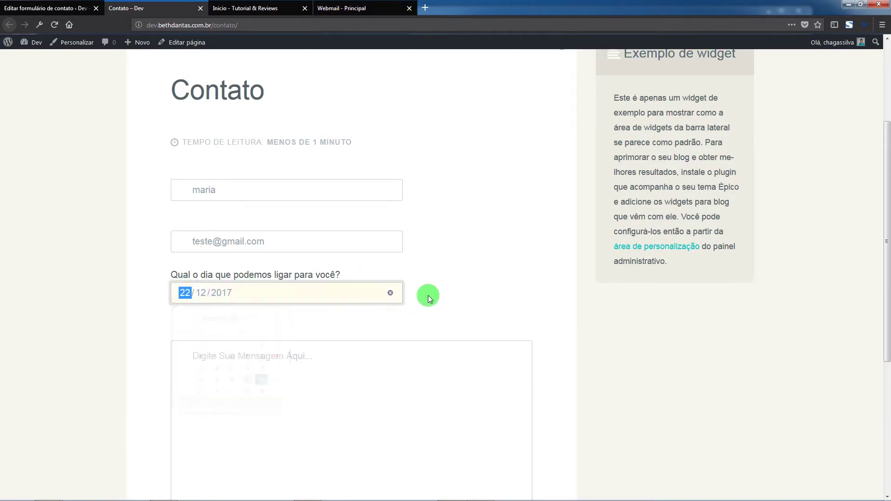
left_click(318, 349)
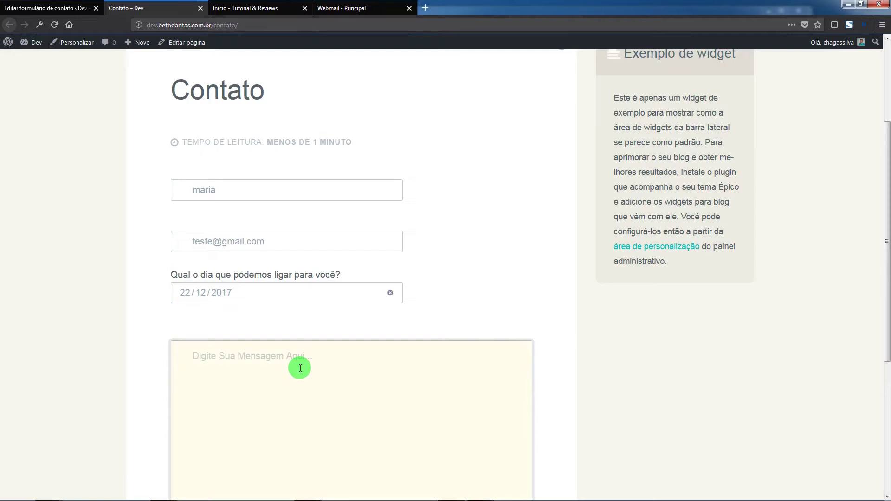
type("minha aula sobre tag data")
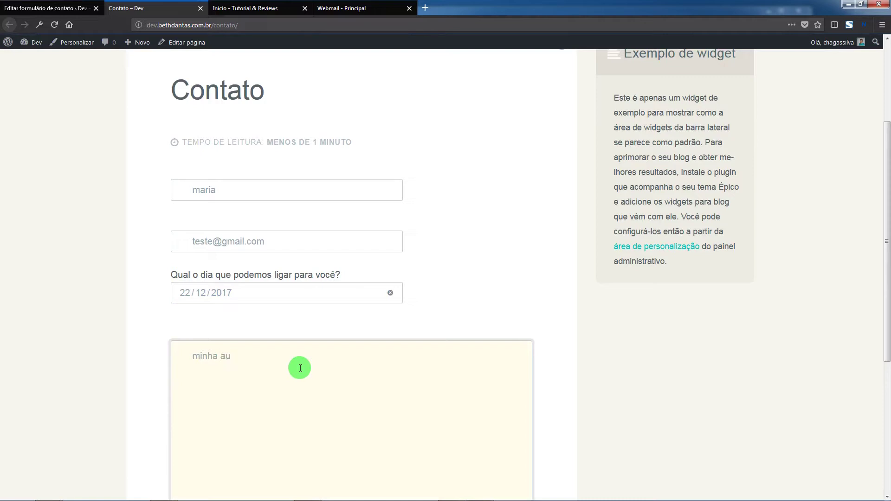